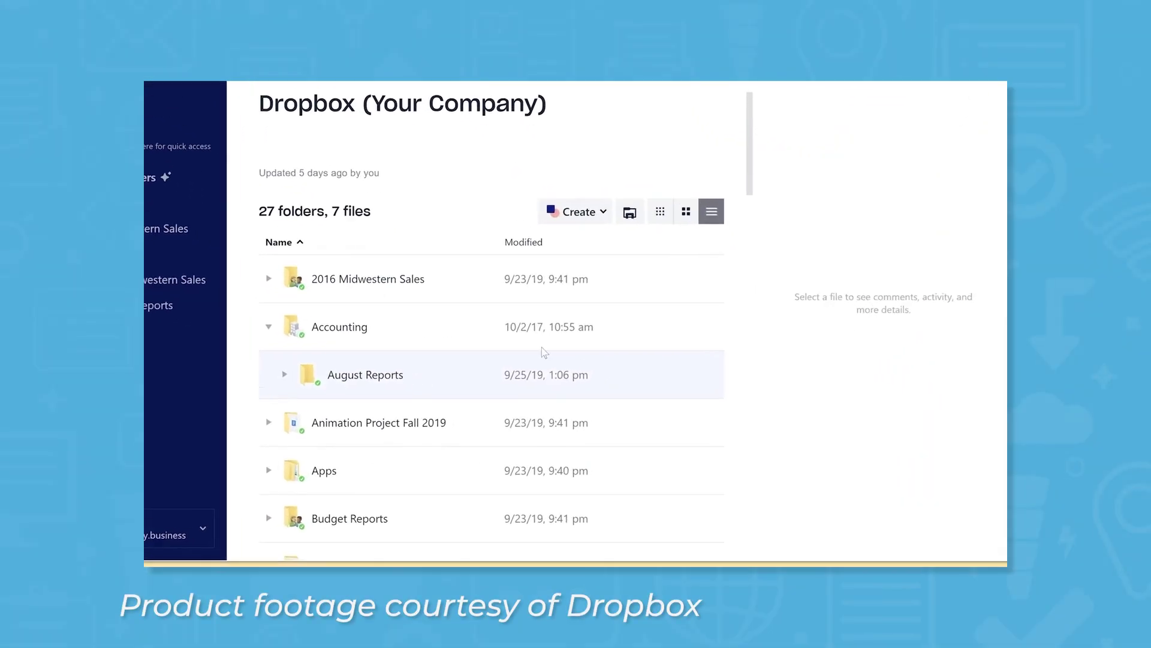
Step: Create a folder named September Reports inside the Accounting folder
left_click(434, 321)
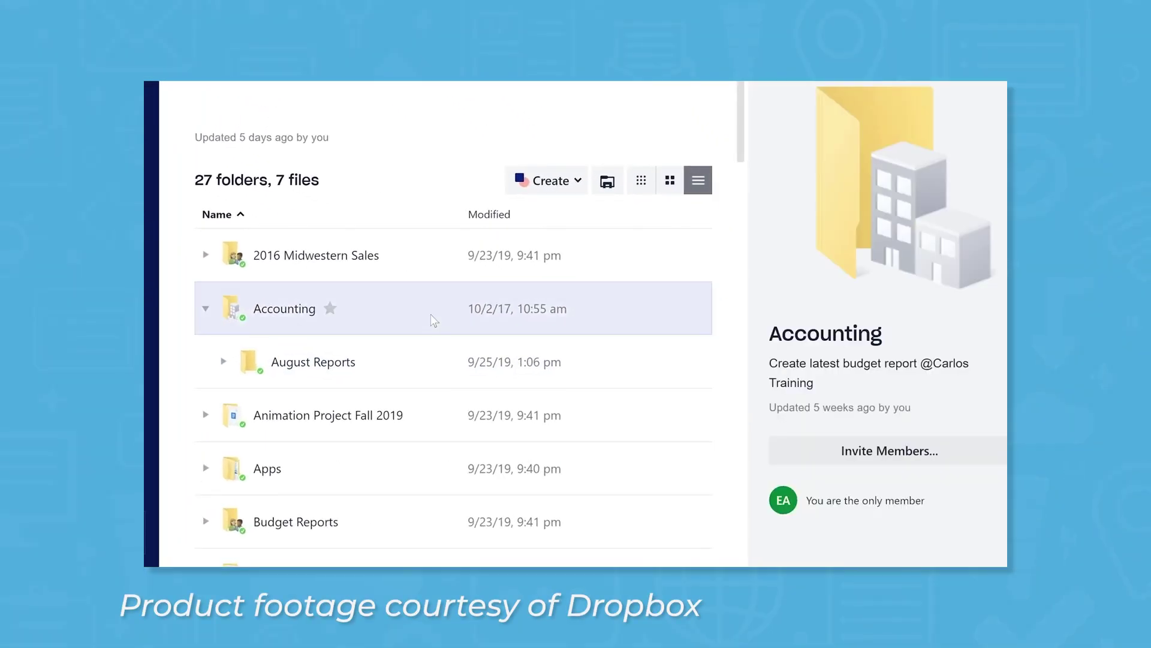
double_click(434, 320)
left_click(551, 216)
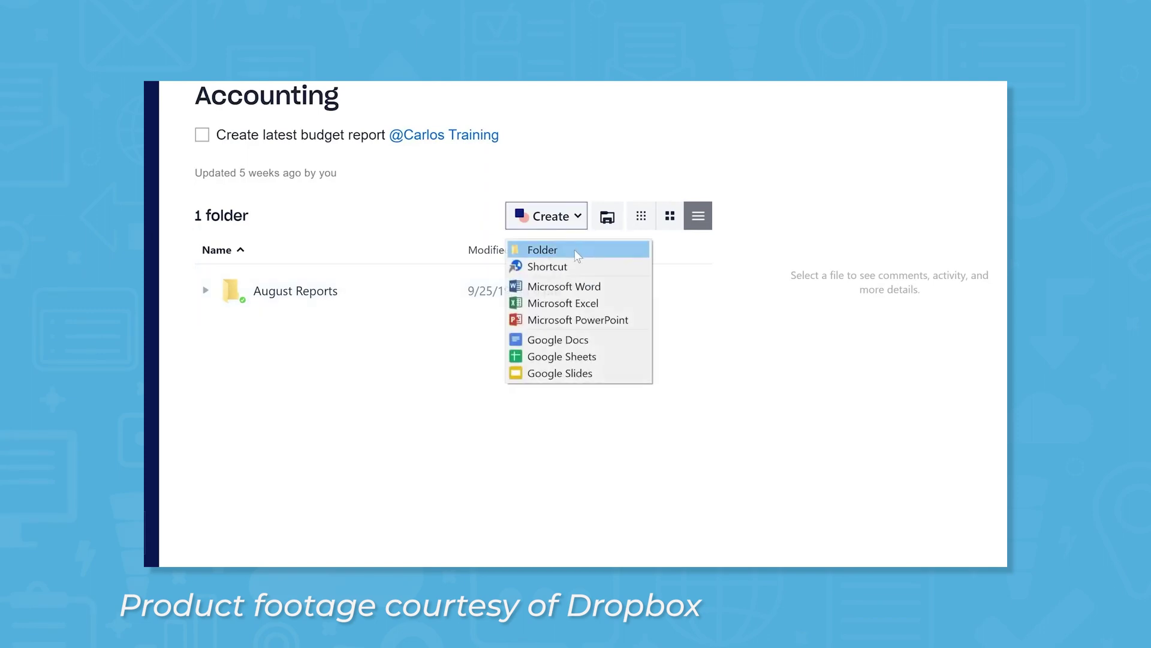
left_click(575, 249)
type("Sep")
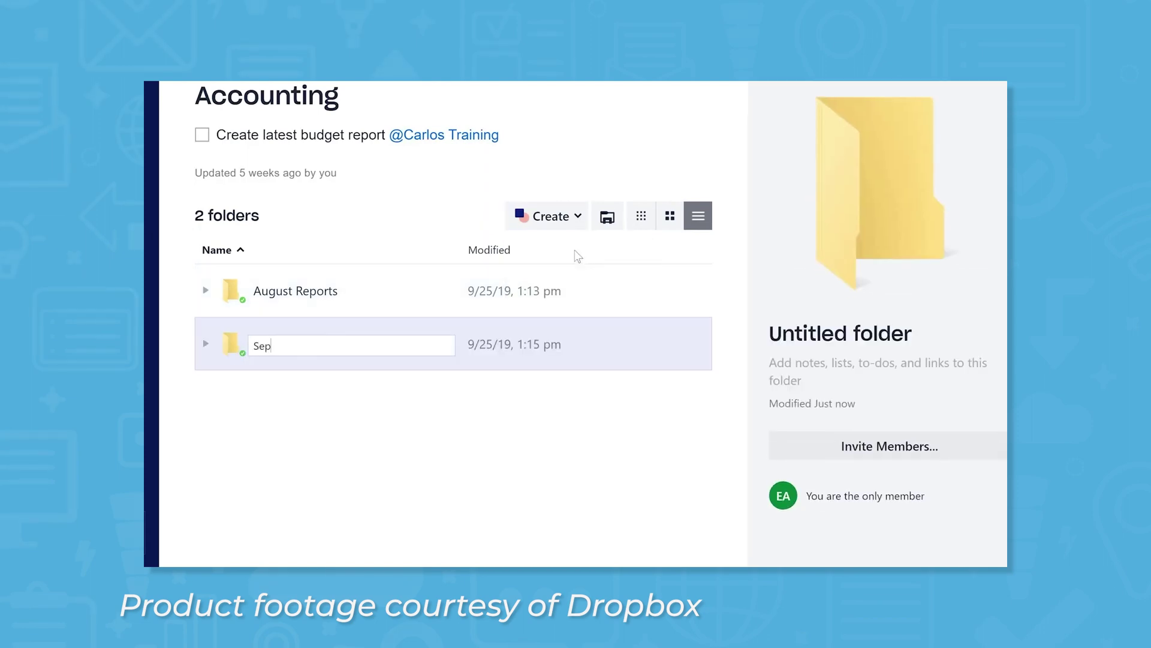
type("tember Reports")
key("Return")
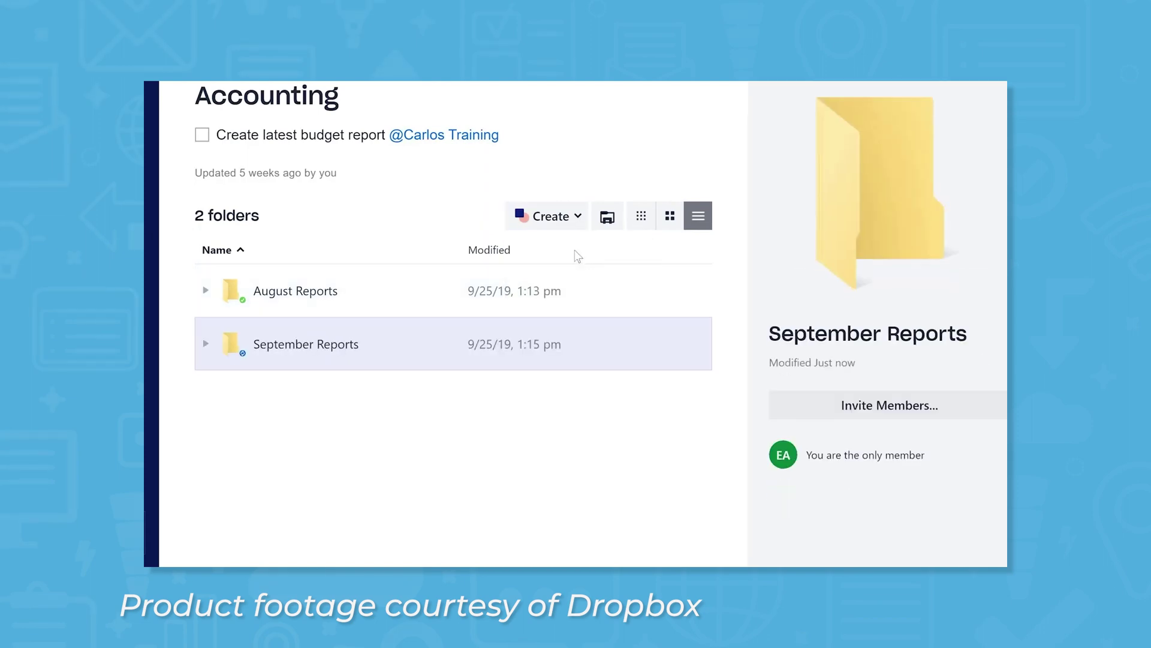
Step: Set the Design folder to online-only with Smart Sync
right_click(443, 358)
left_click(527, 453)
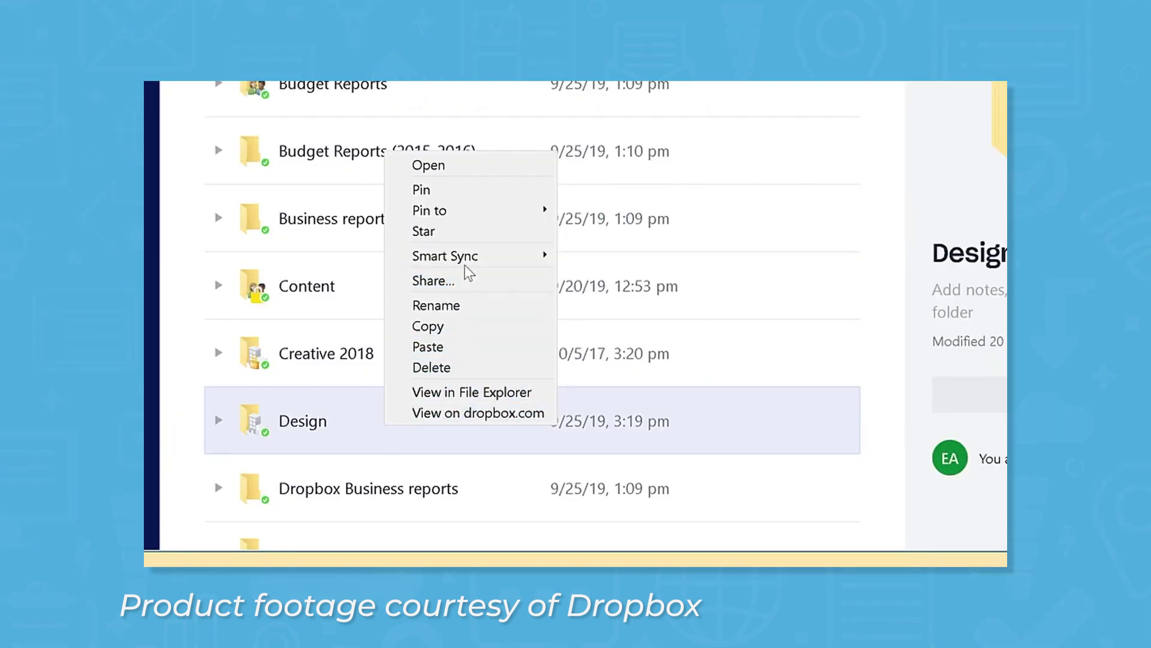
mouse_move(445, 256)
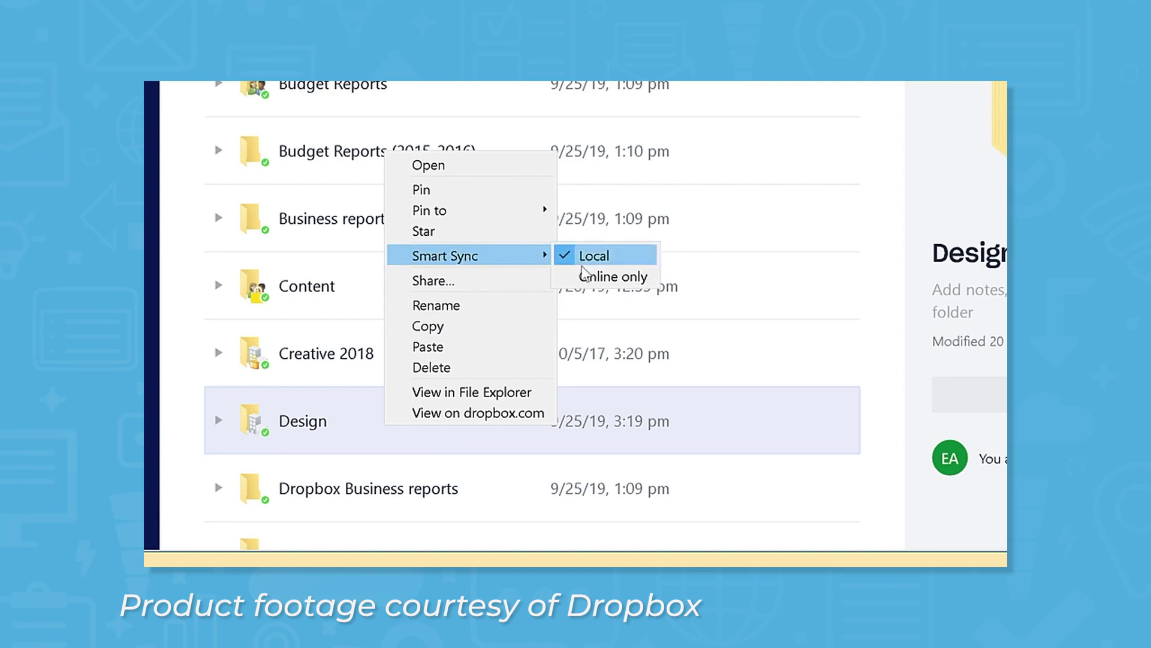
left_click(586, 279)
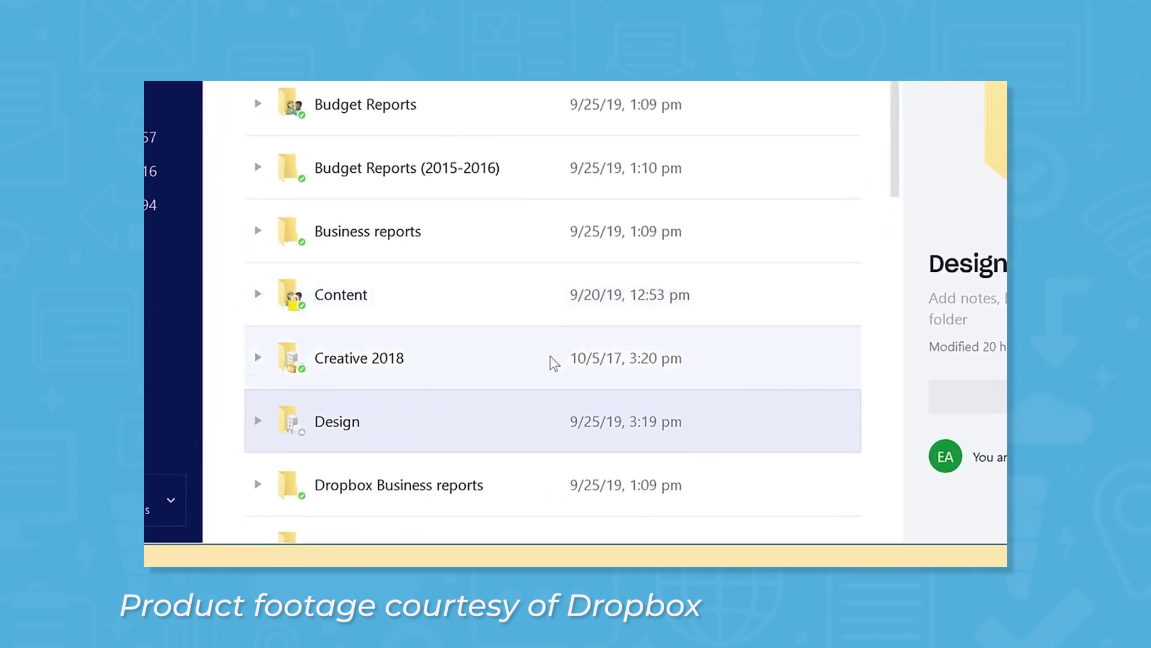
Step: Drag Design_workshop_agenda_WIP from Explorer's Workshop folder onto the Dropbox Design folder
right_click(427, 433)
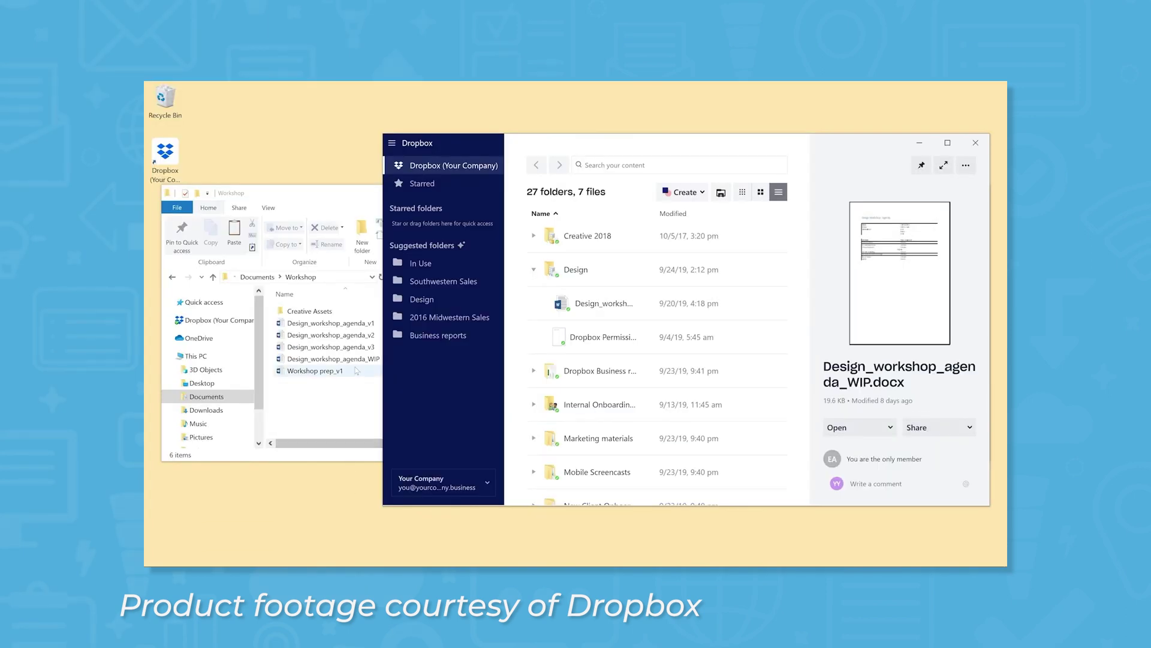
left_click_drag(357, 364, 610, 283)
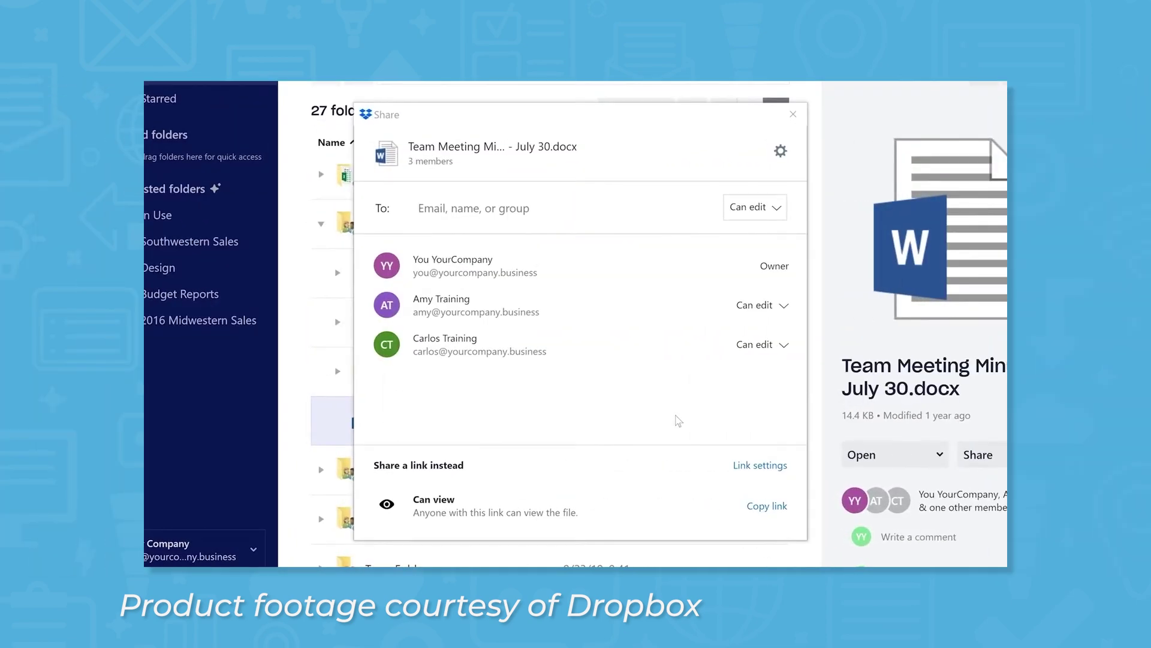
Step: Share the July 30 minutes with a suggested colleague, giving them Can view access
left_click(581, 207)
type("lucy")
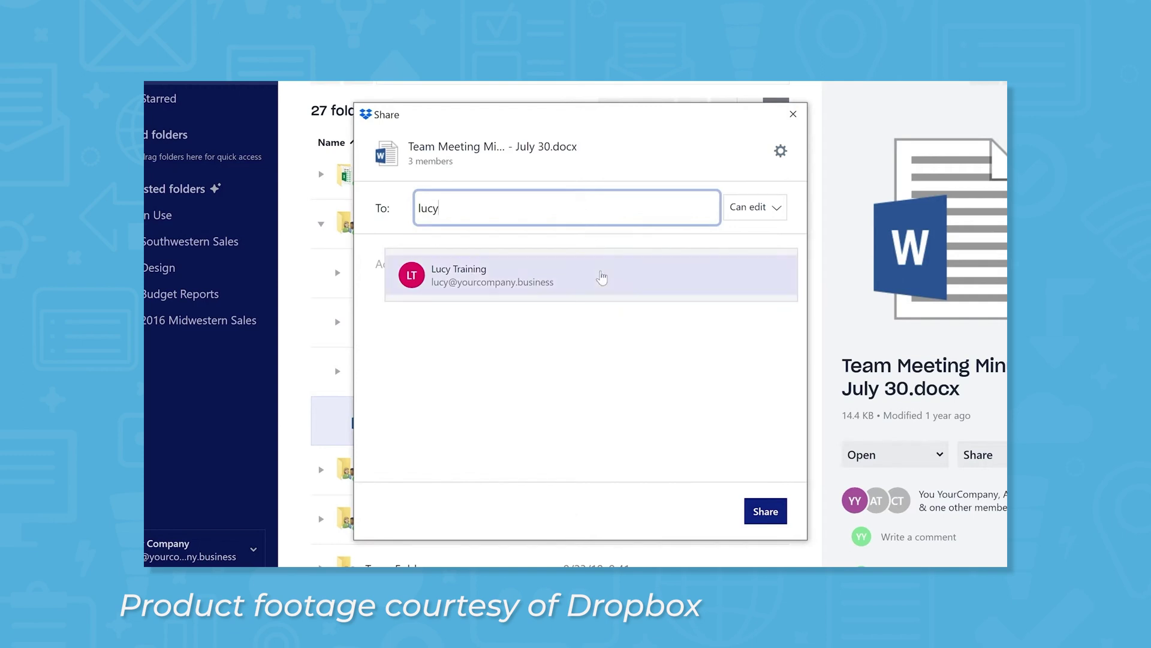
left_click(601, 276)
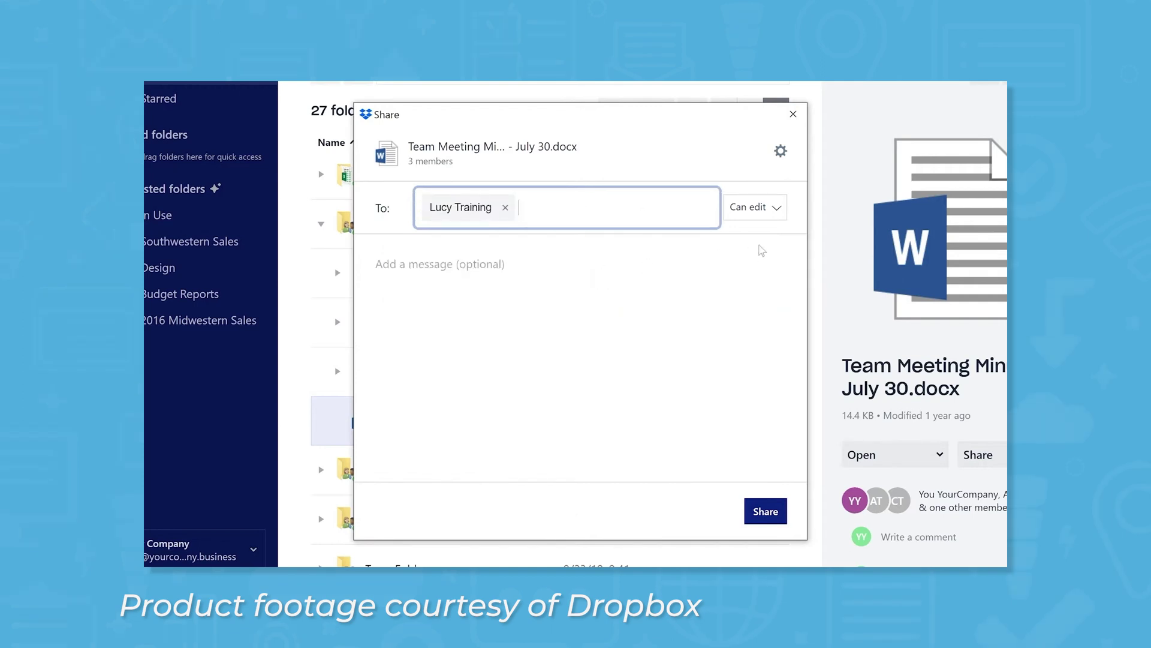
left_click(781, 212)
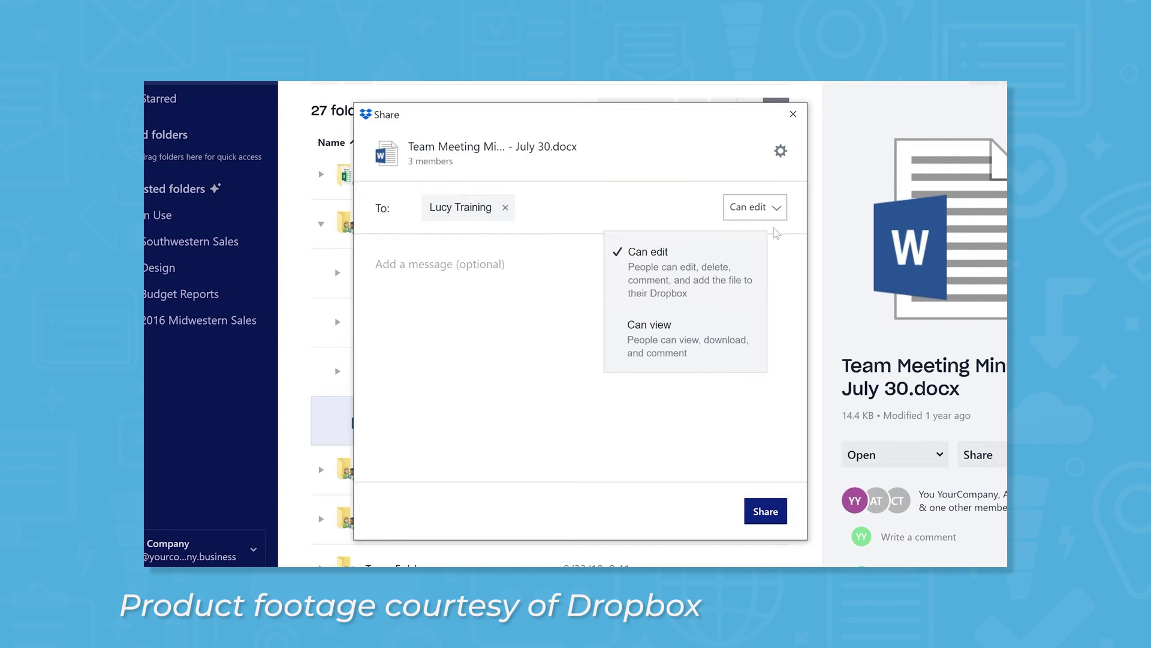
left_click(725, 354)
left_click(765, 511)
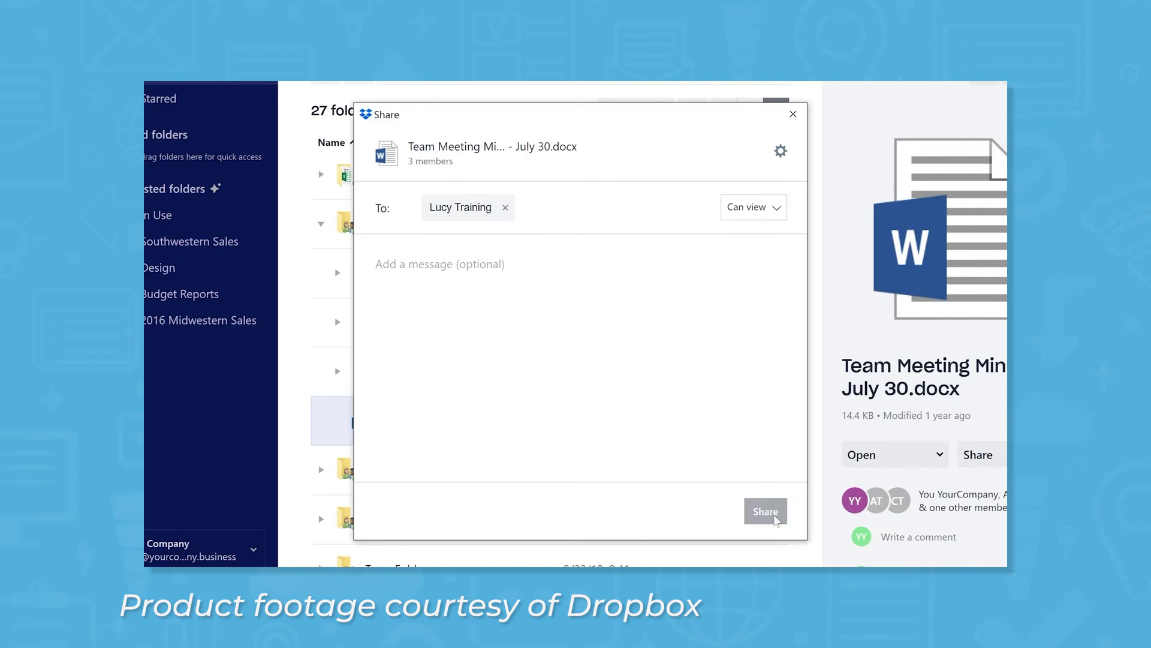
Step: Reopen the July 30 minutes' sharing settings to confirm the new member
right_click(689, 430)
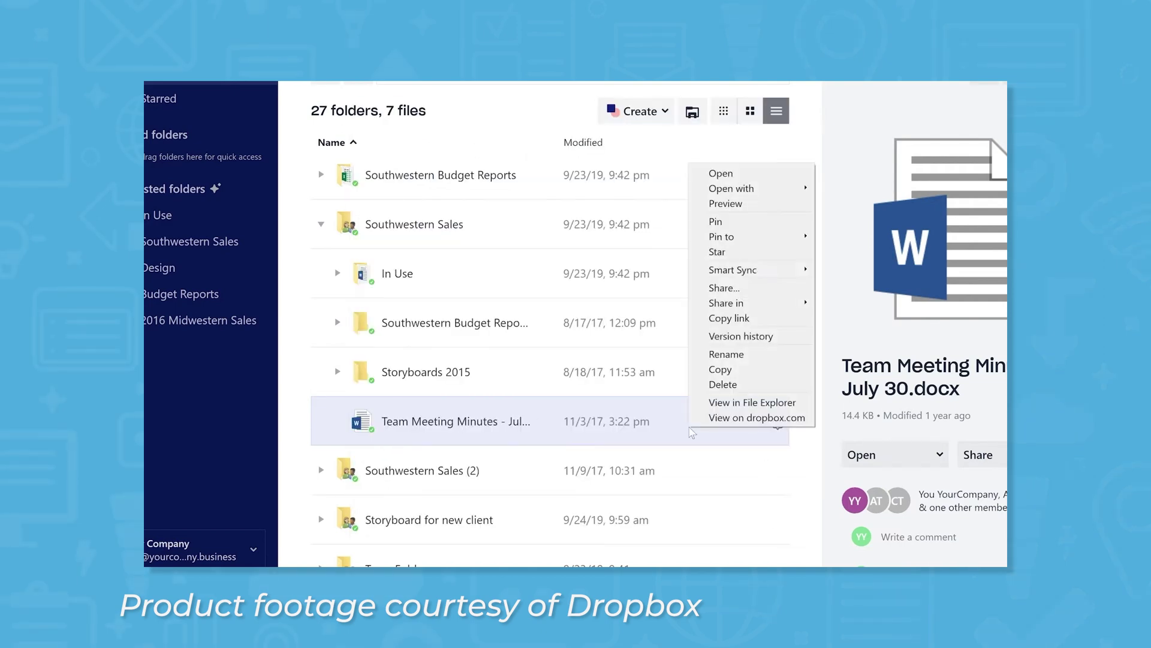
left_click(764, 293)
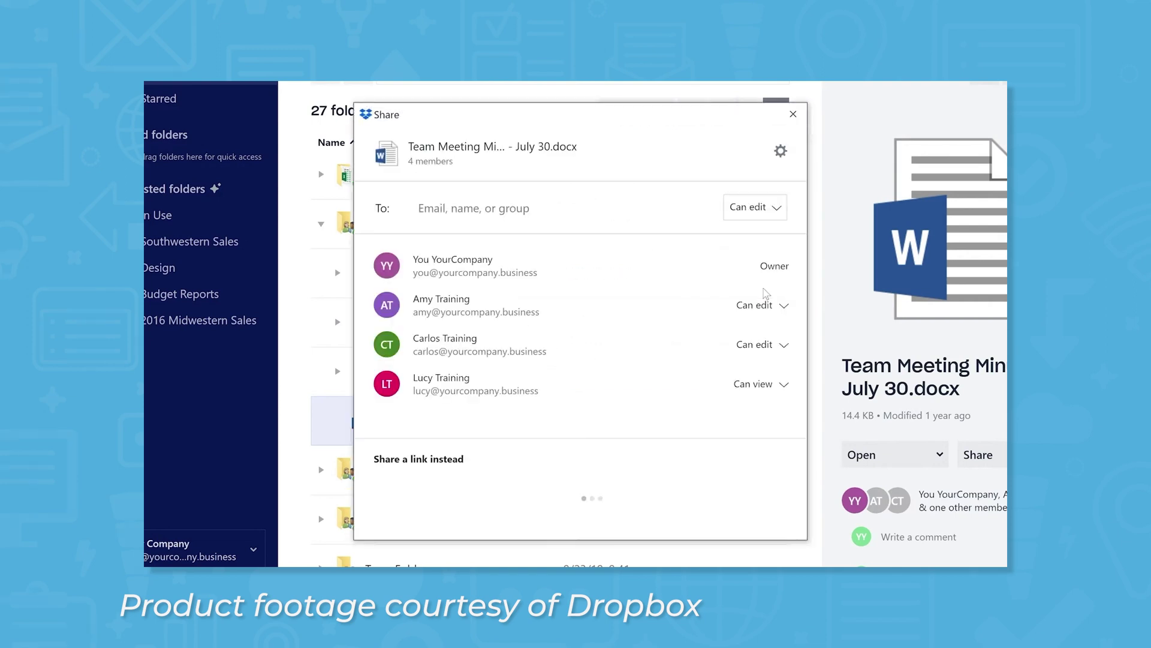
left_click(792, 113)
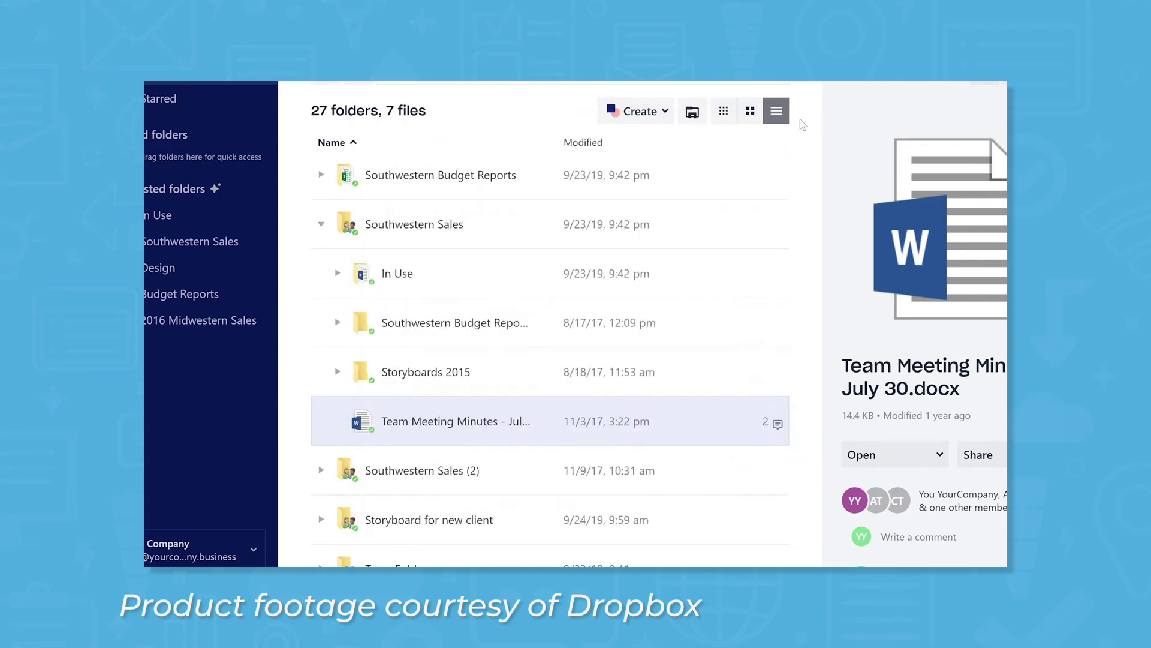
right_click(704, 421)
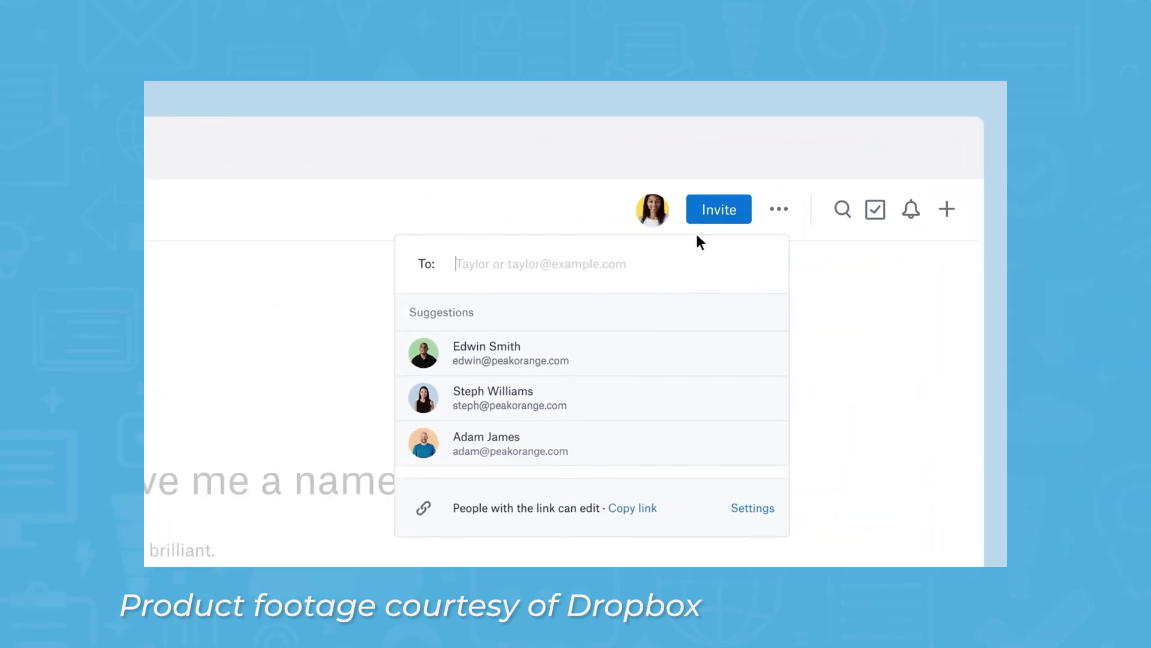
Step: Invite suggested collaborators, play Better Together and Unleashed, then jump to Things we need to do
left_click(569, 349)
left_click(569, 349)
left_click(729, 508)
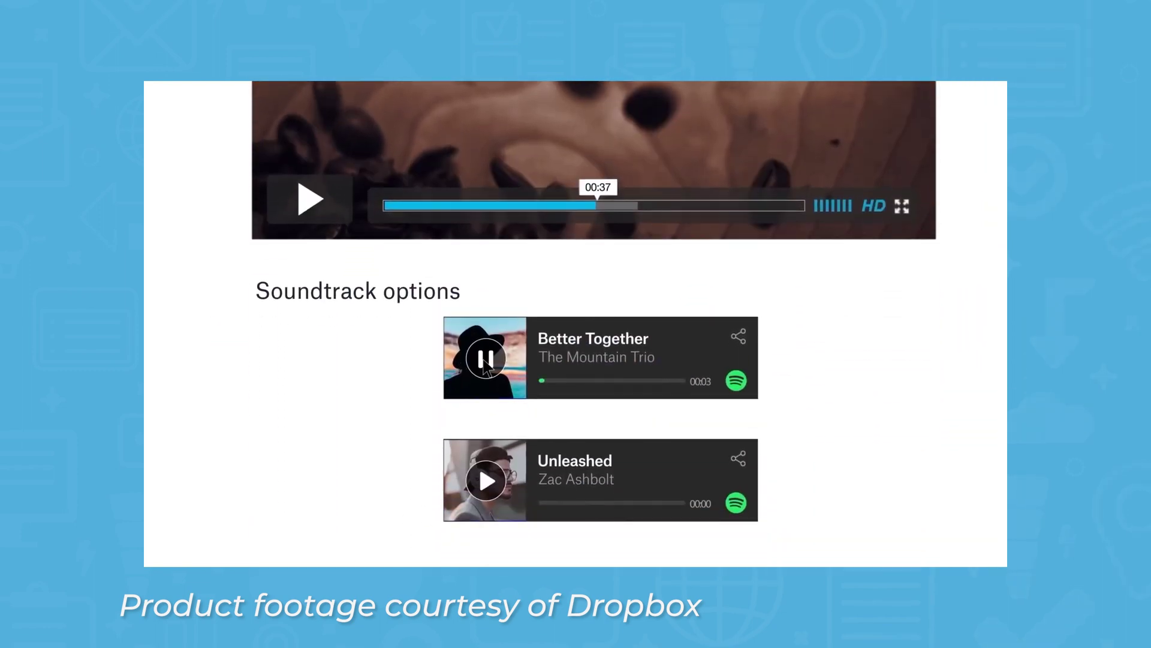
left_click(486, 361)
scroll(486, 360, "down", 3)
left_click(486, 330)
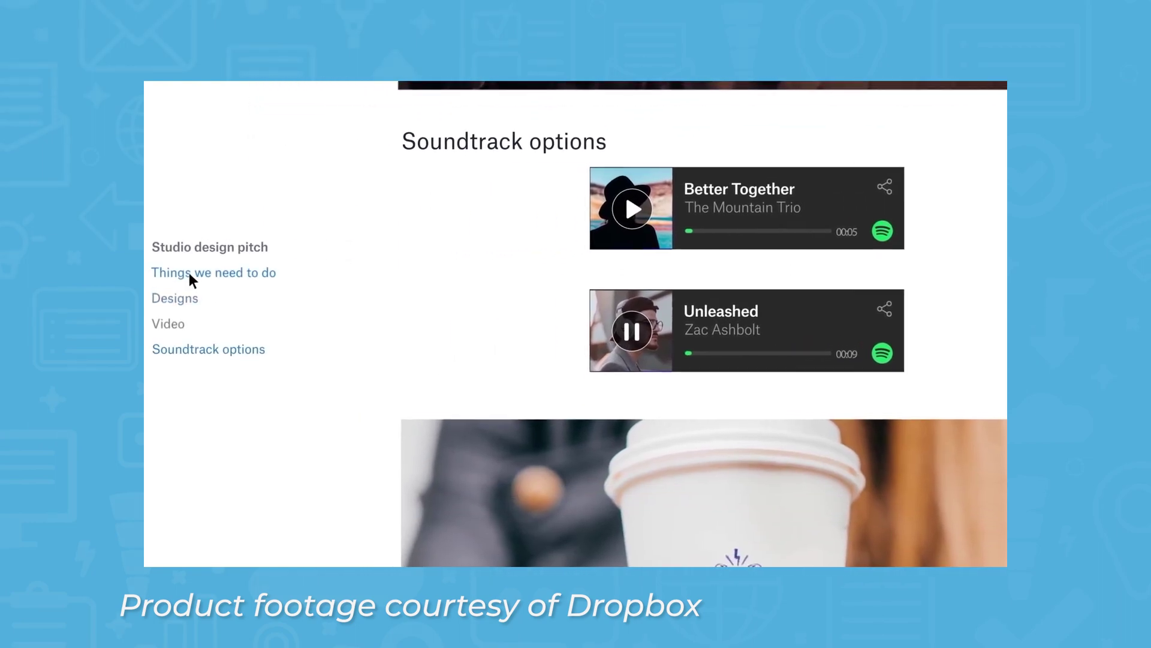
left_click(187, 278)
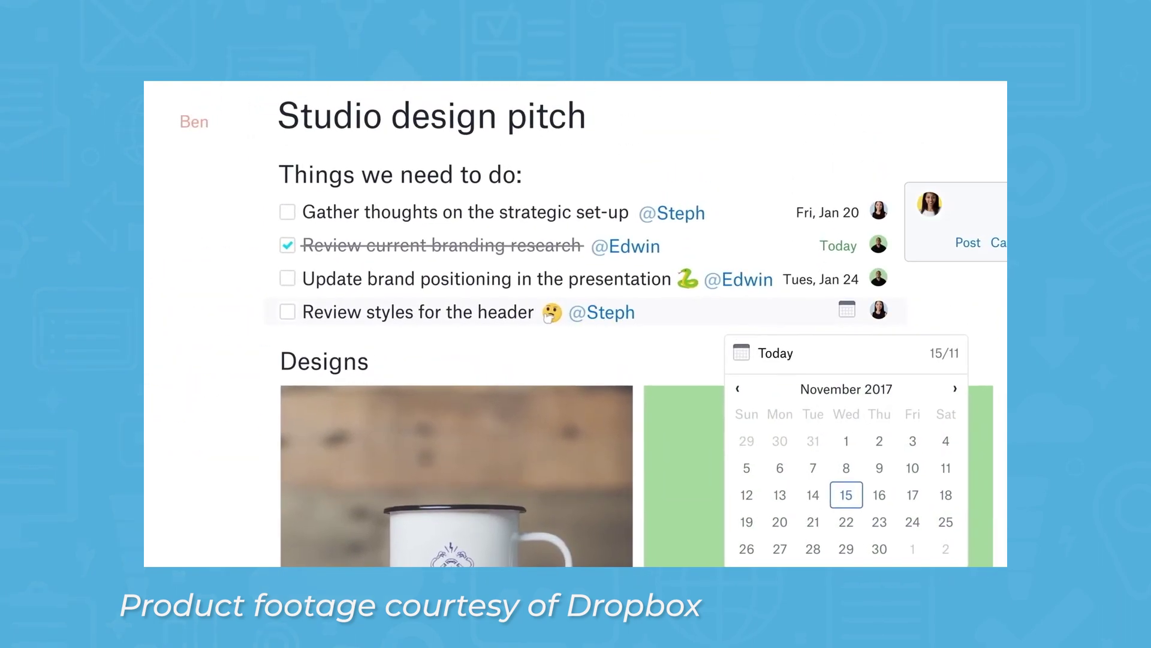